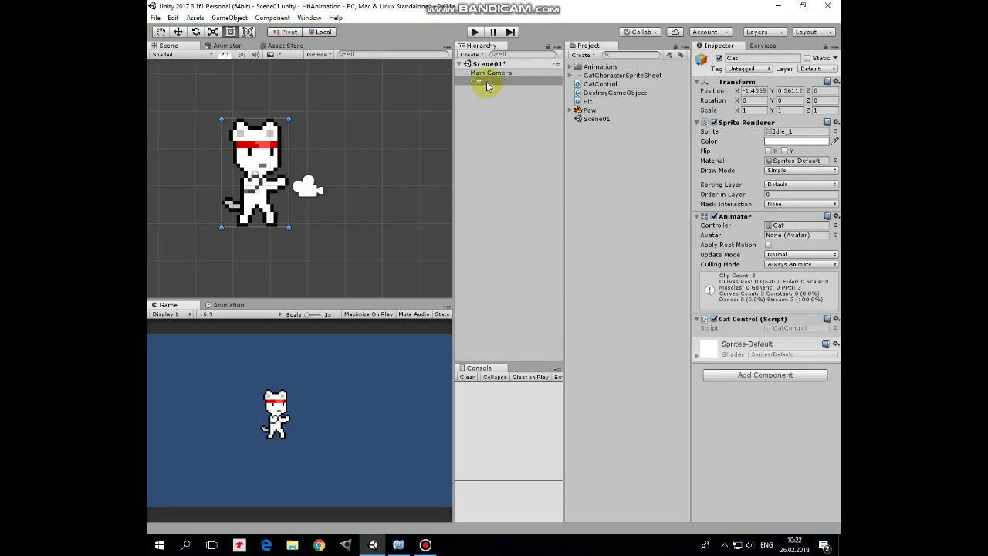
Duplicate the Cat as EnemyCat and move it right of the original, to X 1.52
click(485, 82)
key(ctrl+d)
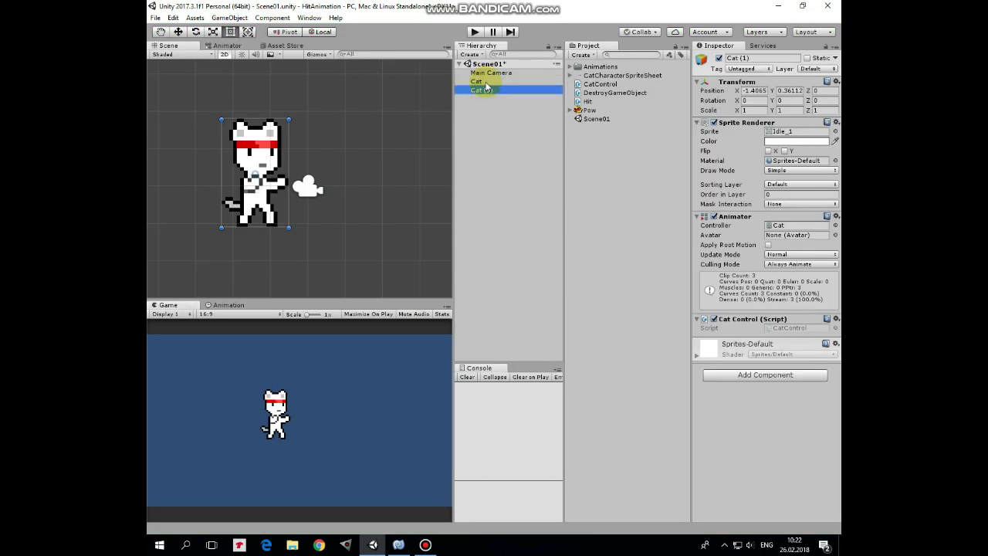
click(500, 91)
click(499, 91)
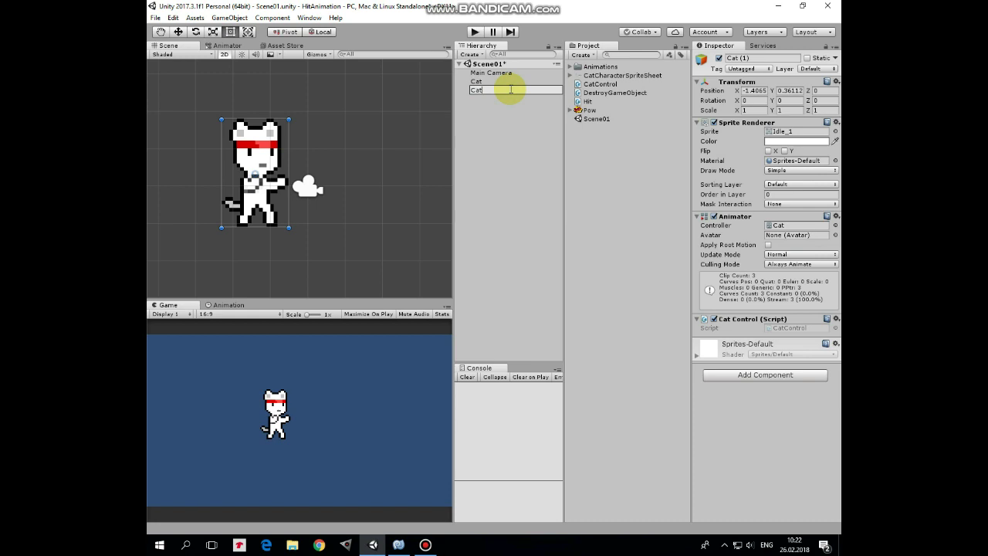
text(Enemy)
key(Return)
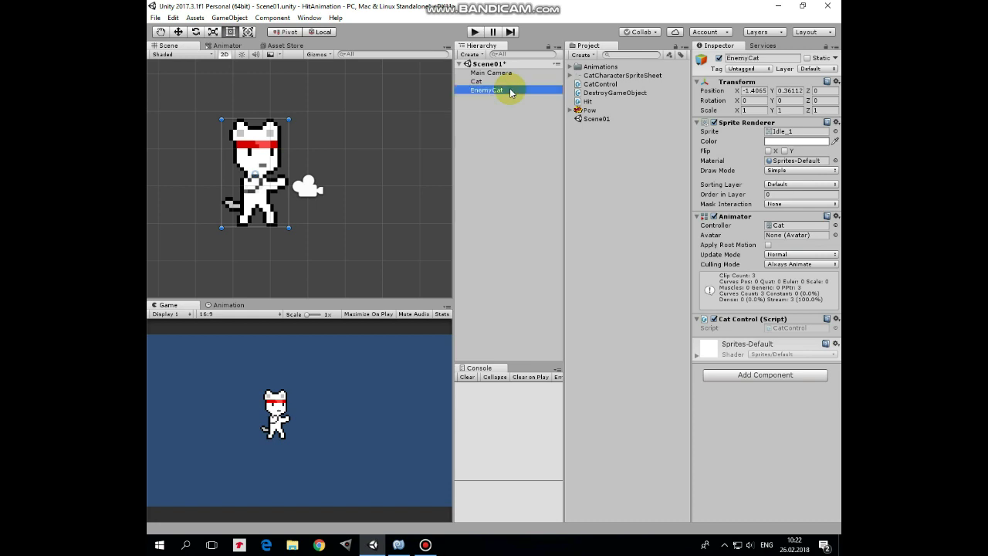
click(178, 32)
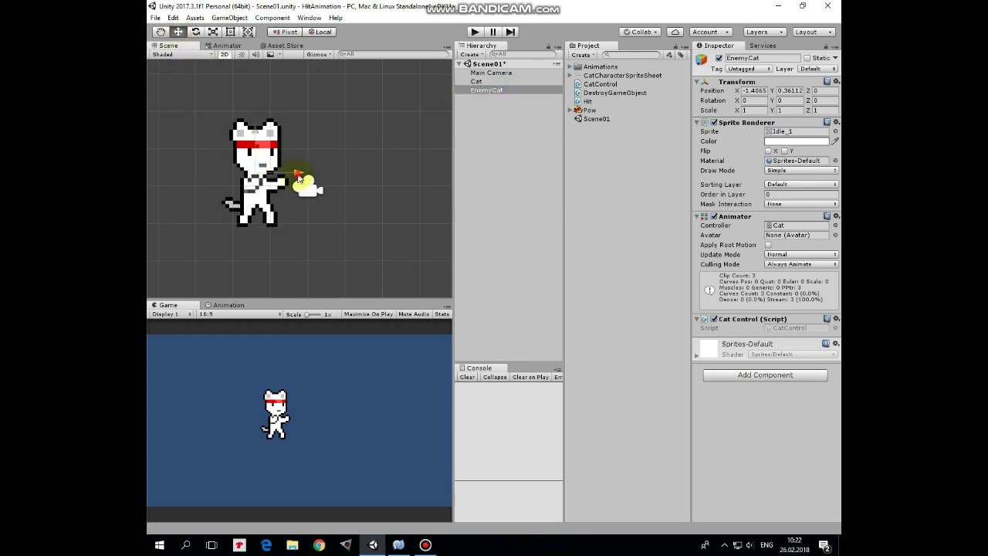
drag(299, 177, 403, 174)
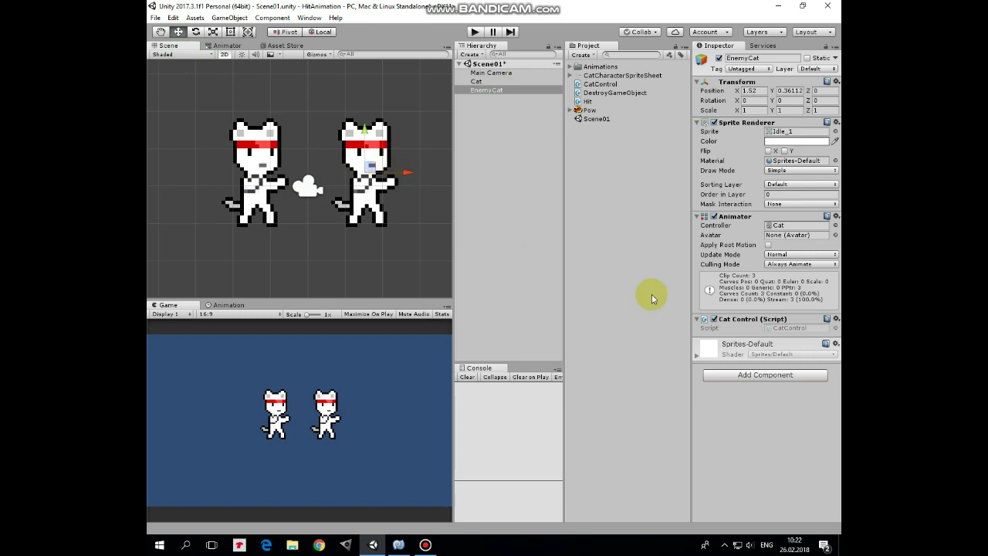
Remove Cat Control from EnemyCat, tint its sprite pink (FD7B7B) and enable Flip X
right_click(726, 319)
click(737, 342)
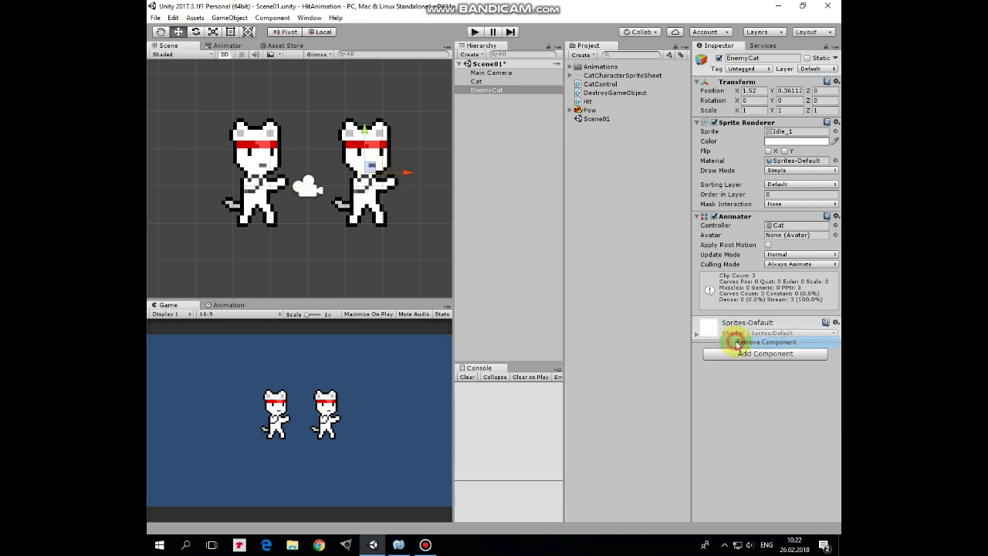
click(485, 89)
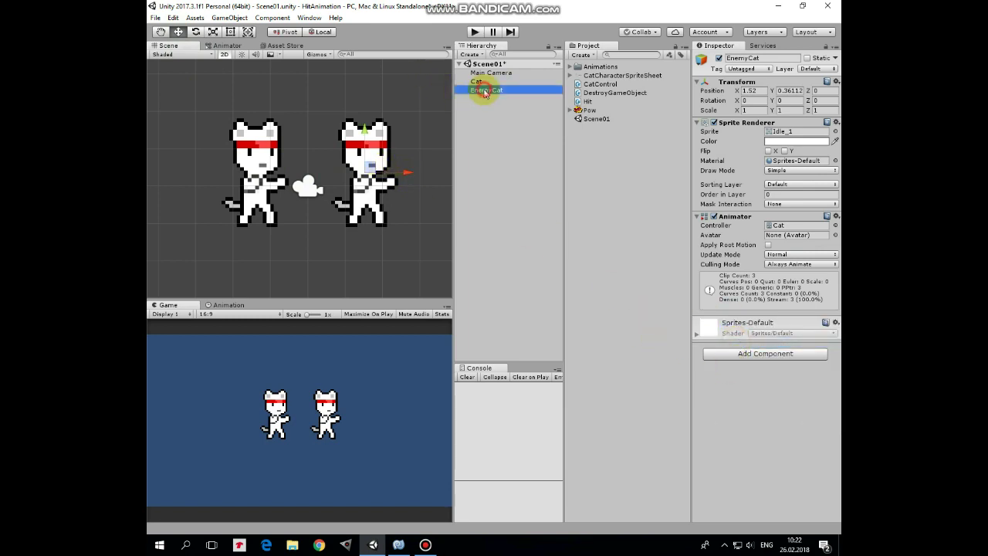
click(810, 142)
drag(517, 197, 522, 183)
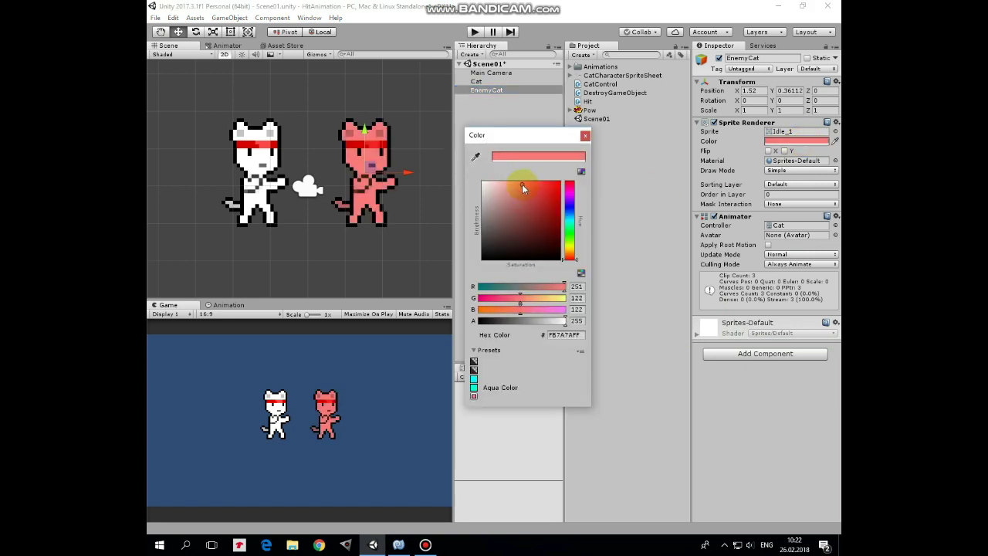
click(585, 138)
click(769, 151)
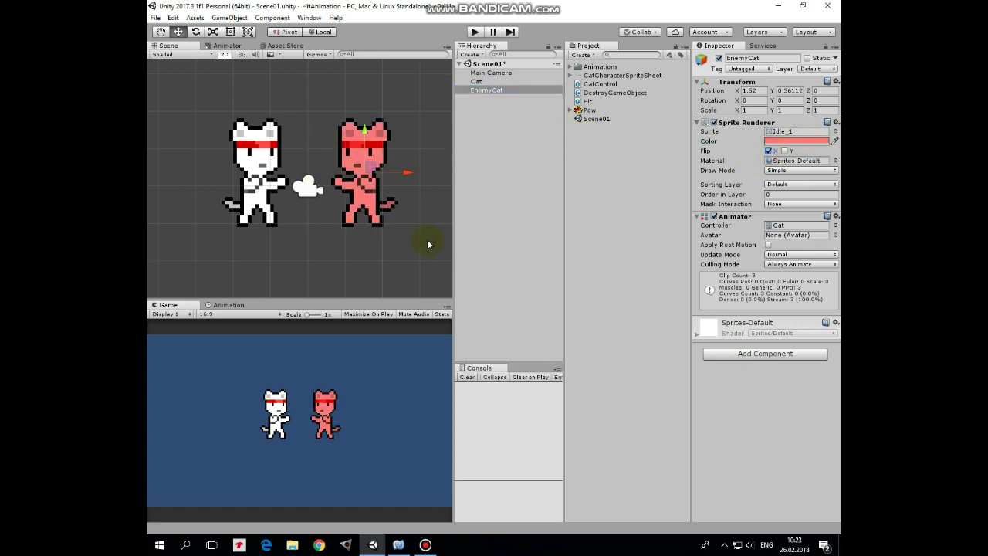
Add a trigger Box Collider 2D to EnemyCat, resized to about 0.63 × 1.21
click(732, 355)
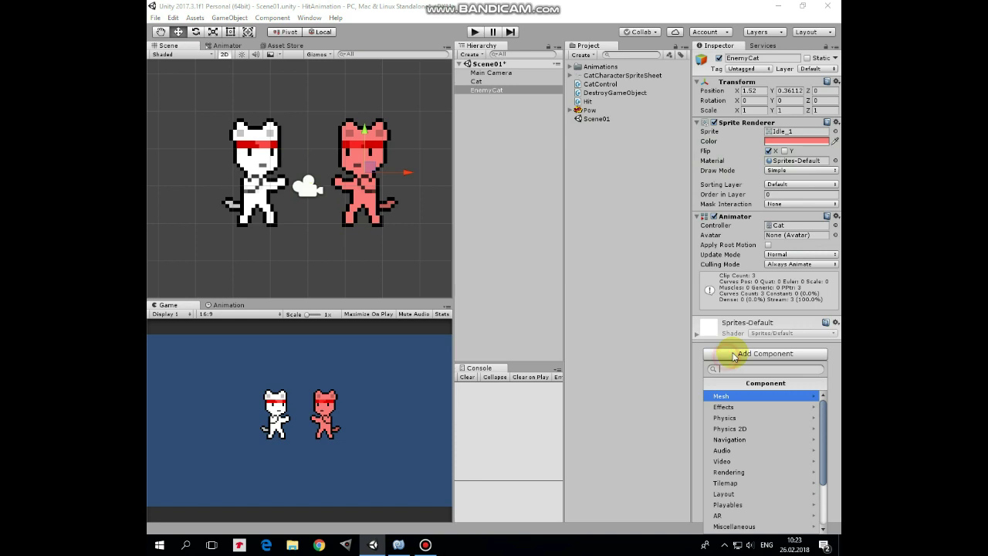
click(730, 428)
click(728, 407)
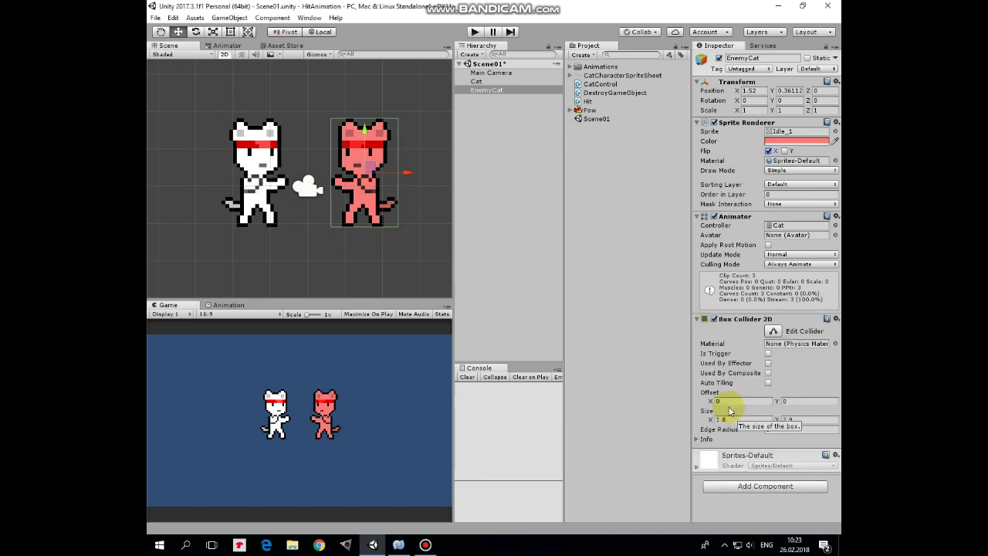
click(768, 353)
click(771, 330)
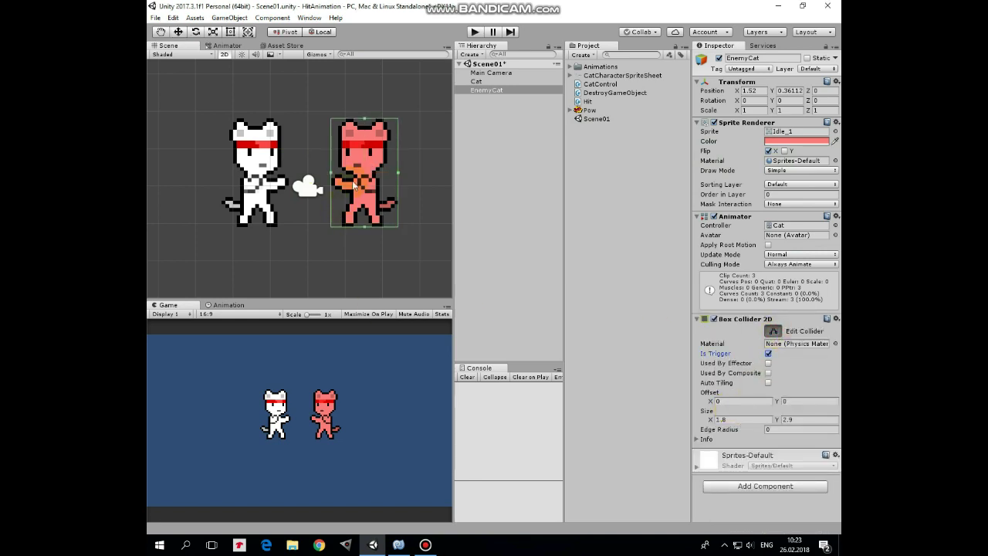
drag(364, 121, 363, 147)
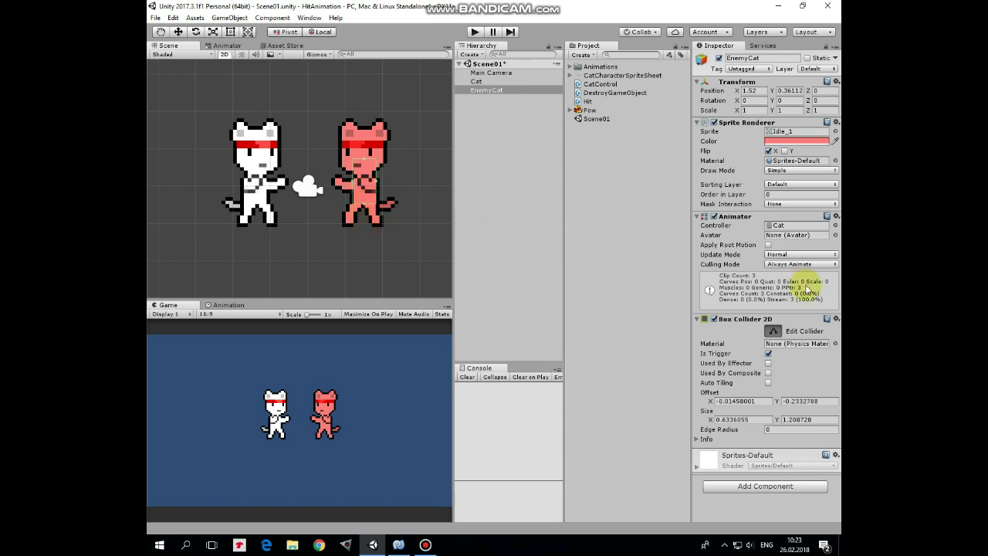
Add a Rigidbody 2D to the white Cat with Gravity Scale 0 and Continuous collision detection
click(768, 331)
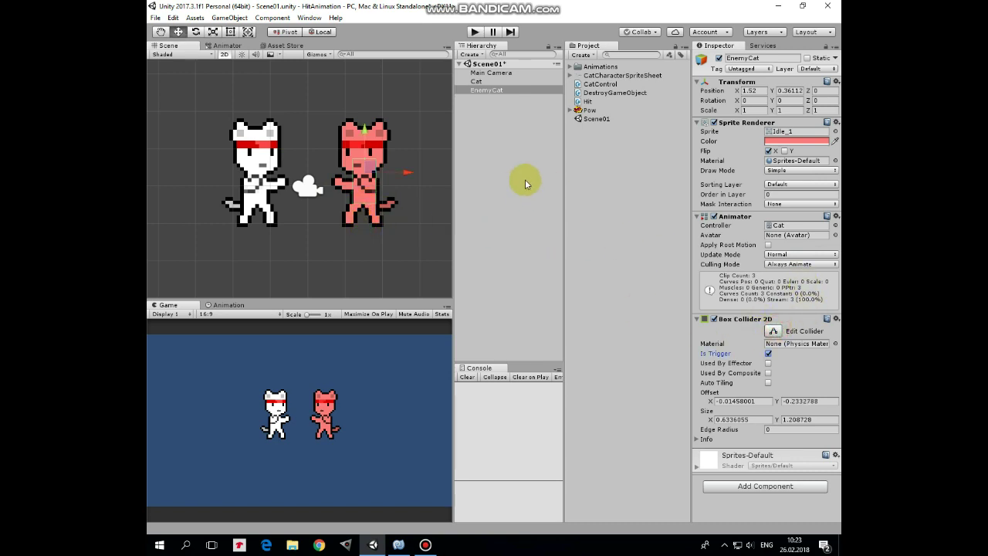
click(476, 82)
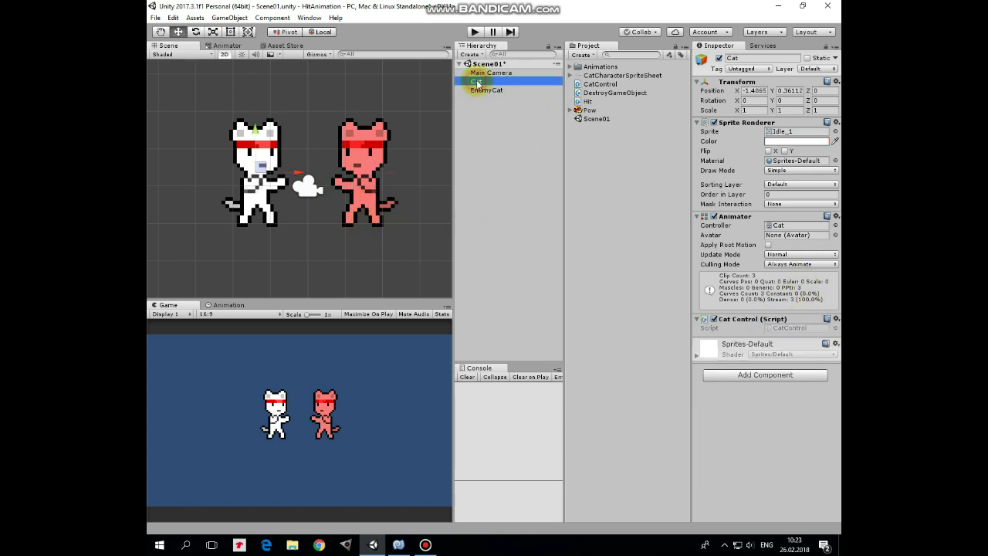
click(764, 374)
click(729, 264)
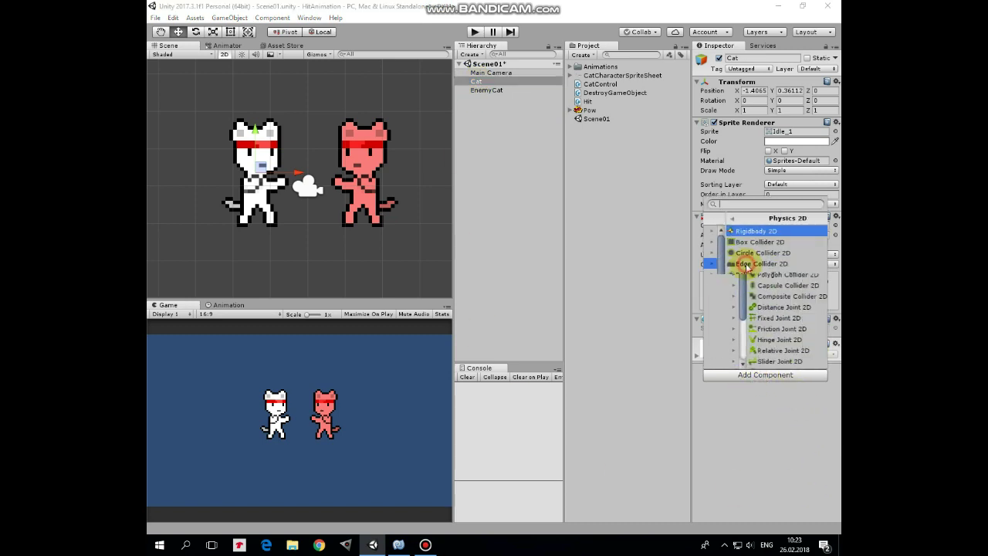
click(725, 231)
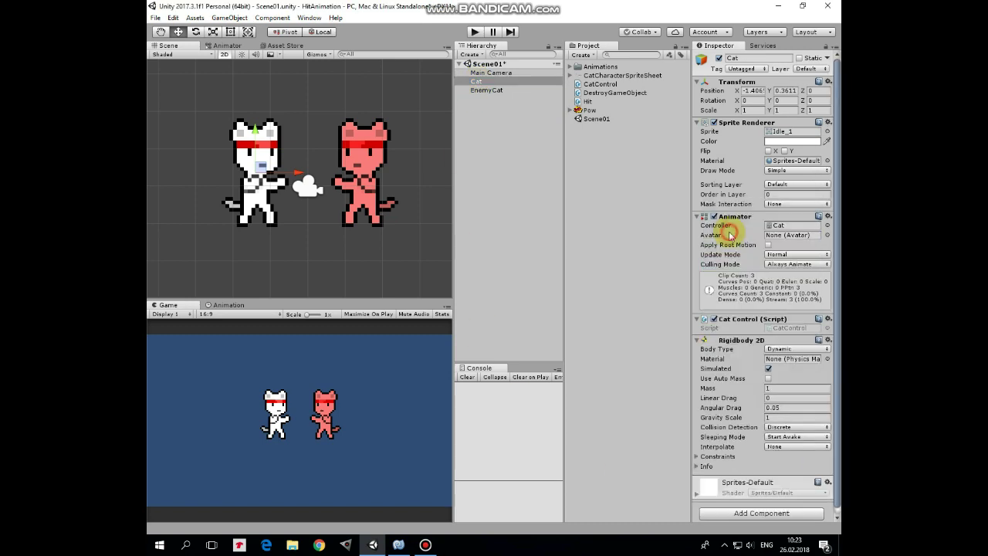
click(781, 427)
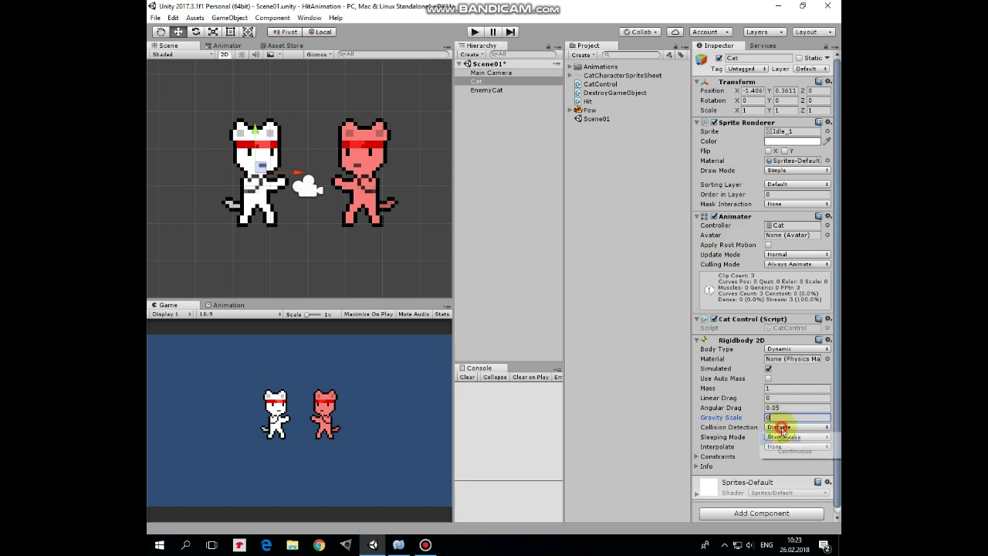
click(795, 451)
scroll(739, 407, down, 1)
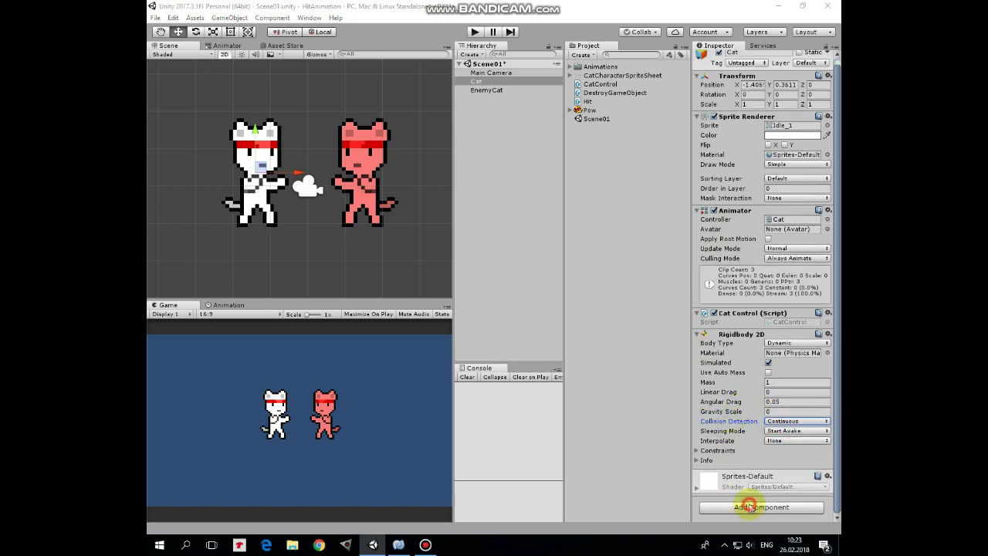
click(745, 507)
Give the Cat a Circle Collider 2D with Is Trigger ticked, radius 1.45
click(729, 398)
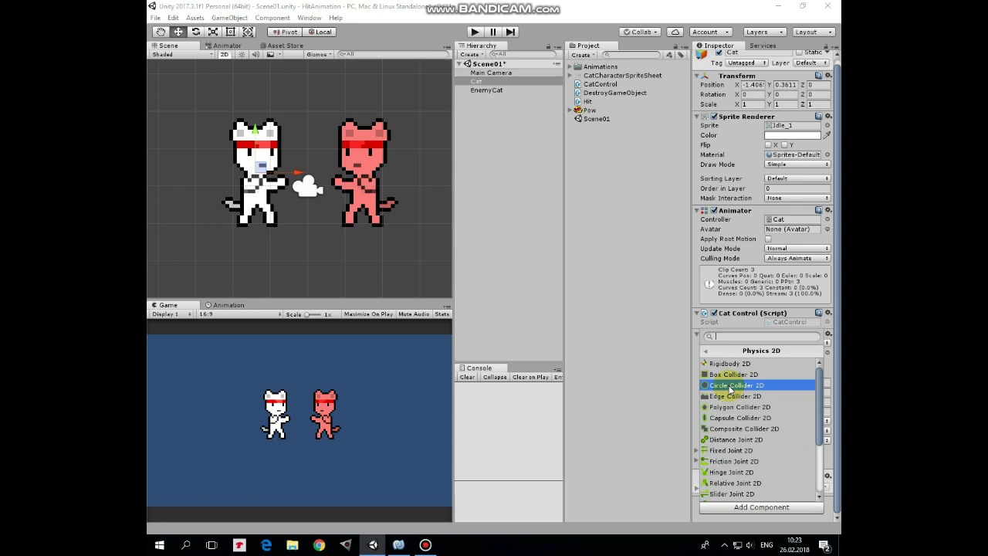
click(734, 385)
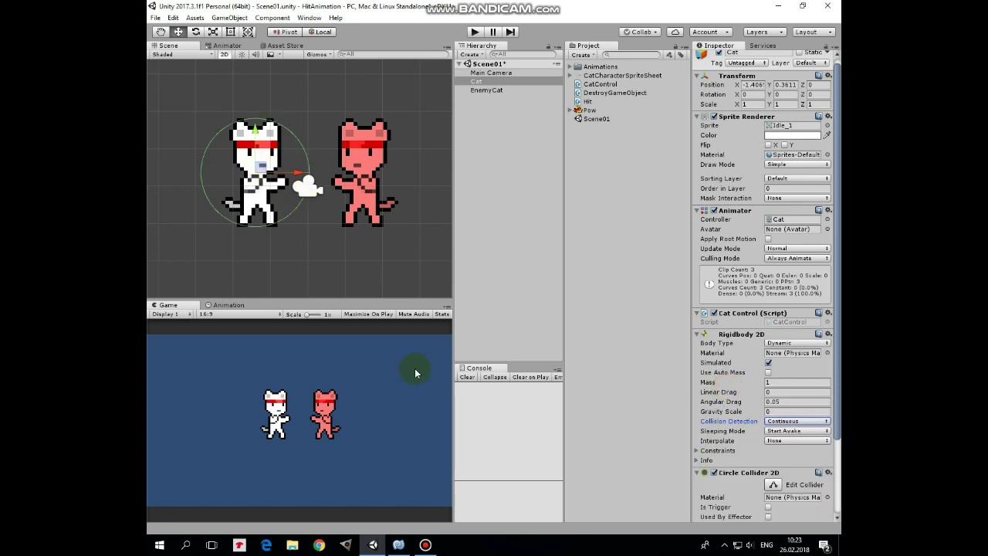
scroll(728, 414, down, 3)
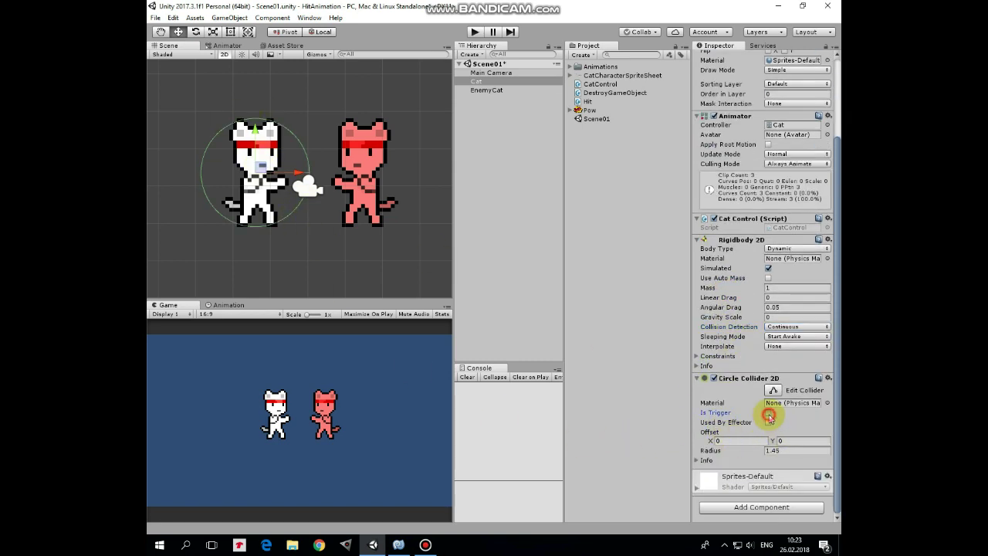
click(768, 414)
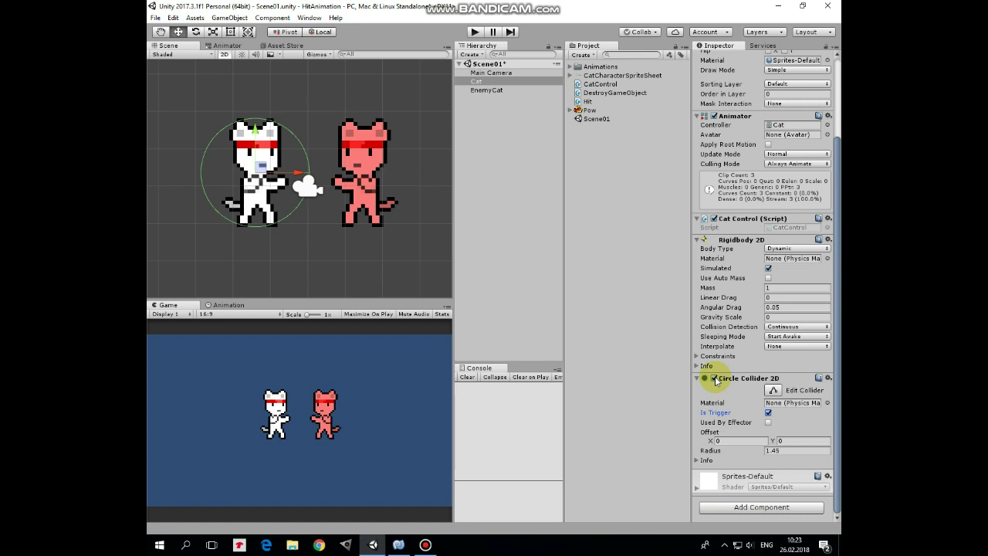
Show the Kick clip in the Animation window at the frame 2 kick pose
click(222, 305)
click(174, 324)
click(174, 348)
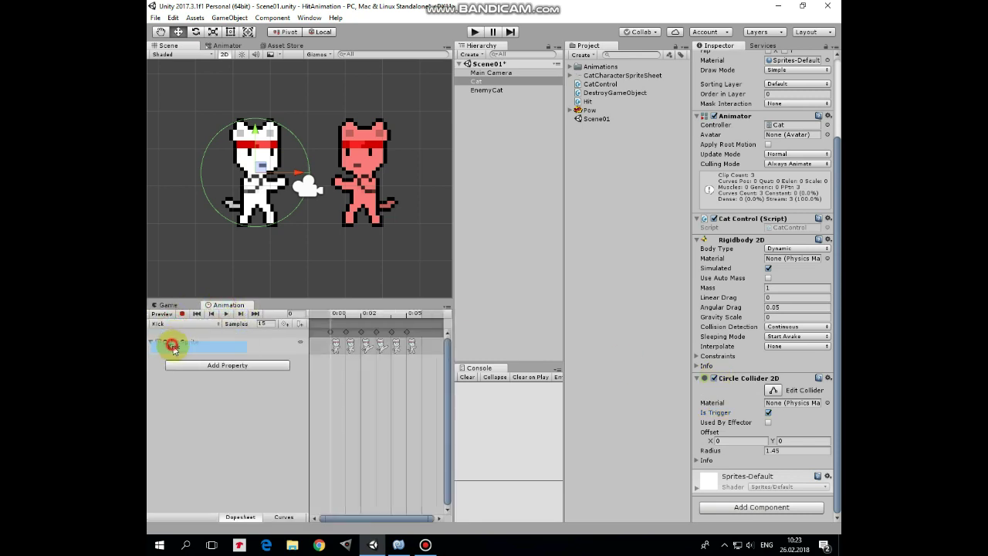
drag(332, 319, 360, 318)
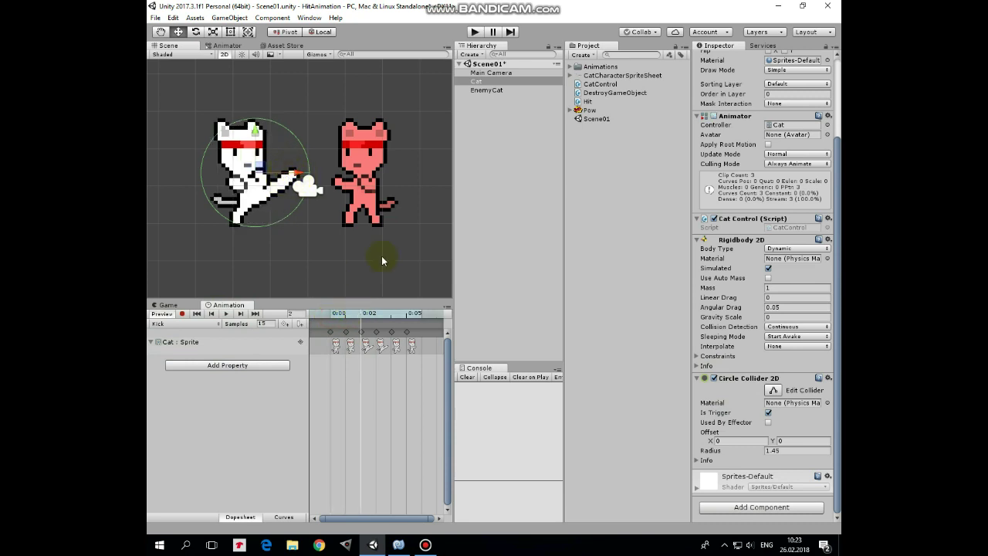
Shrink the circle collider onto the kicking foot (radius about 0.207) and disable it by default
click(772, 390)
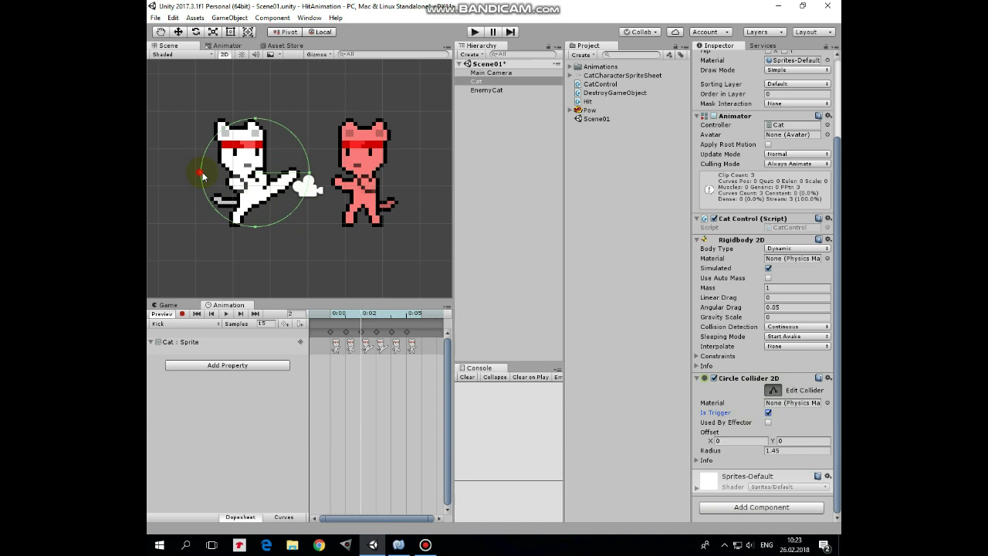
drag(202, 177, 286, 164)
scroll(294, 181, up, 5)
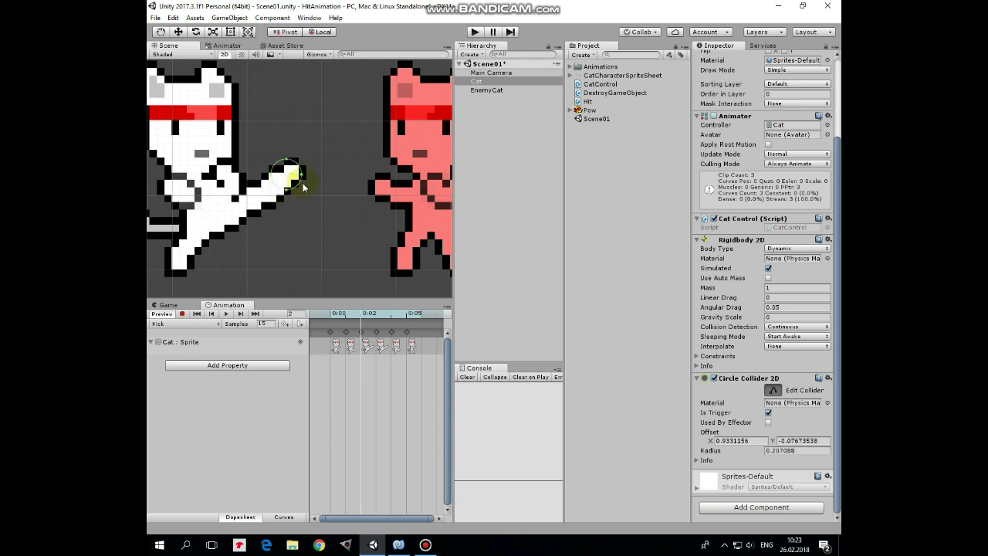
click(714, 378)
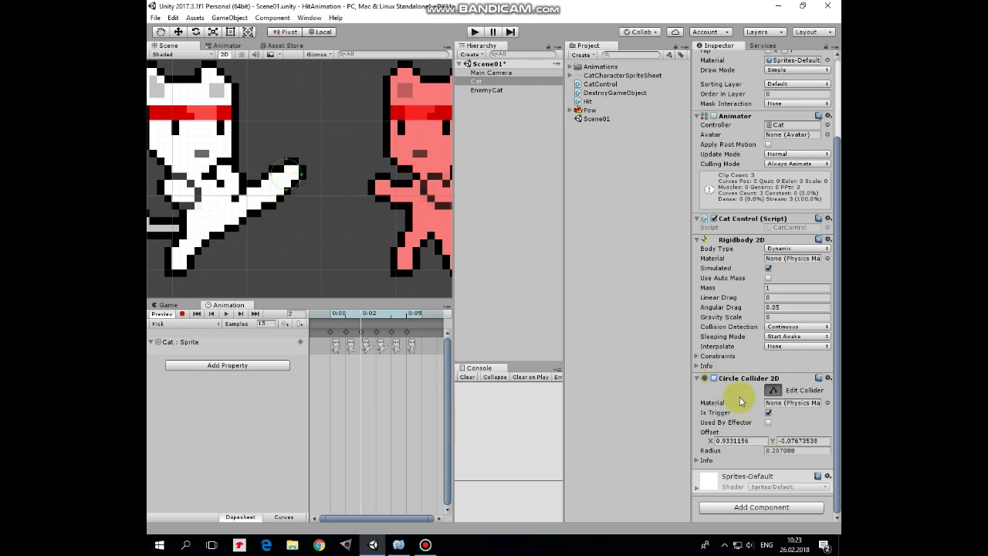
Record a keyframe enabling the leg Circle Collider 2D at frame 2 of Kick
drag(363, 320, 333, 316)
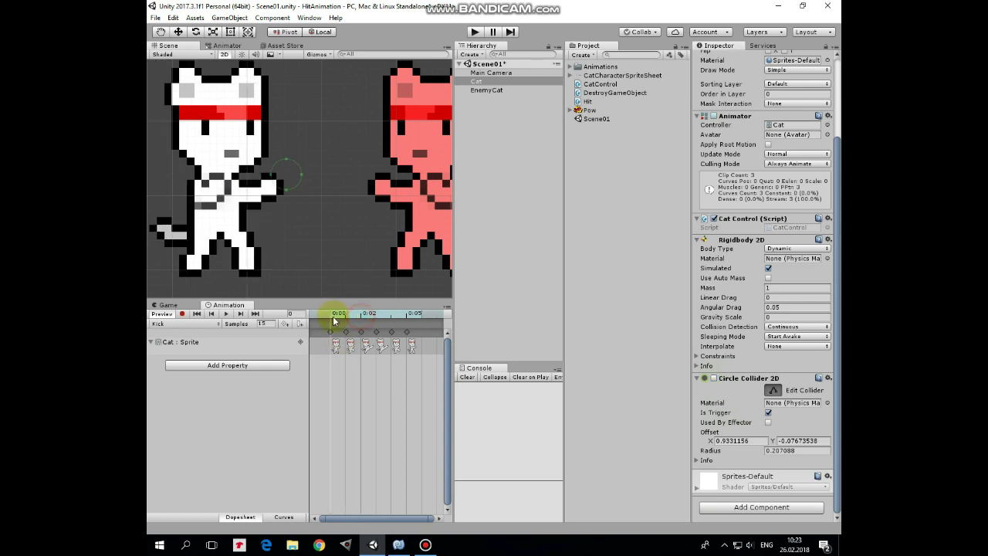
click(183, 315)
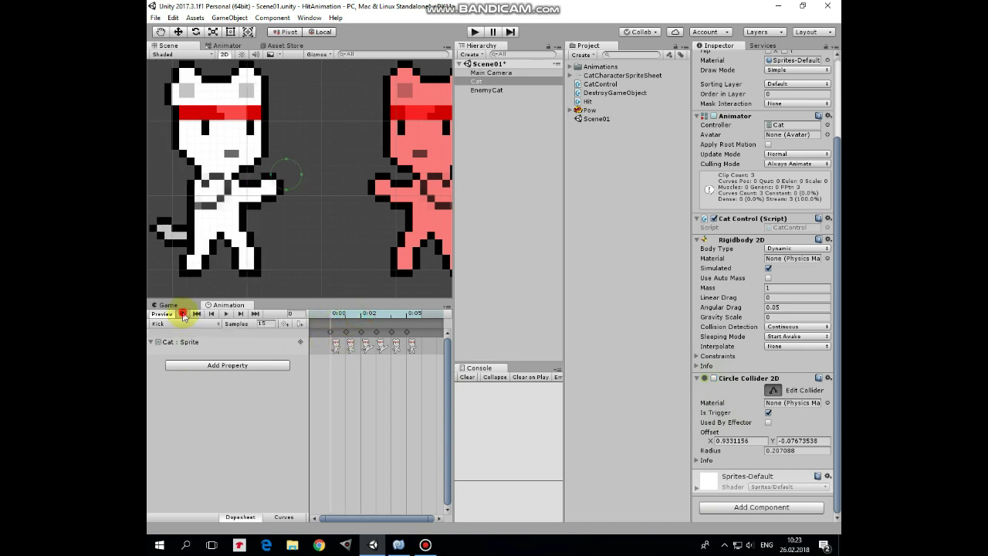
drag(328, 314, 362, 313)
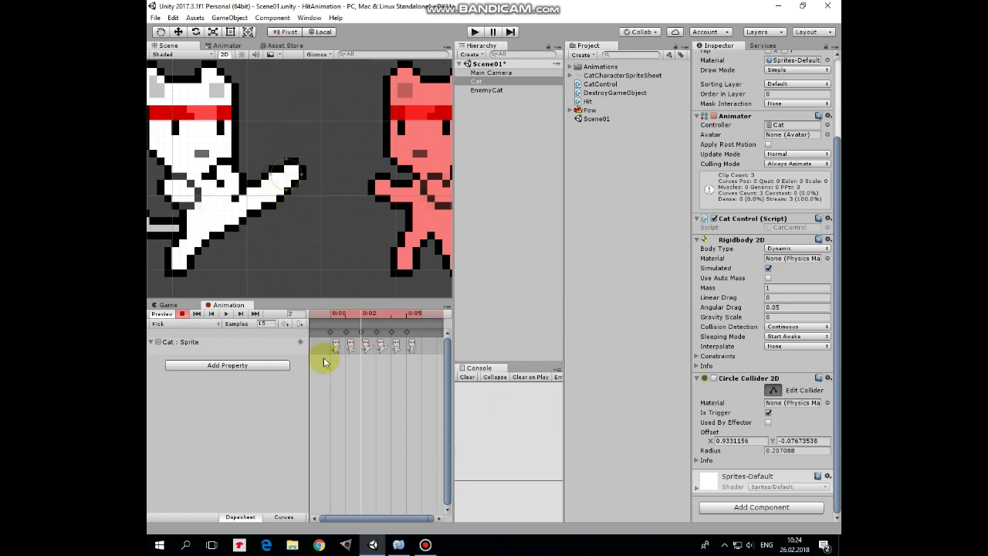
click(714, 379)
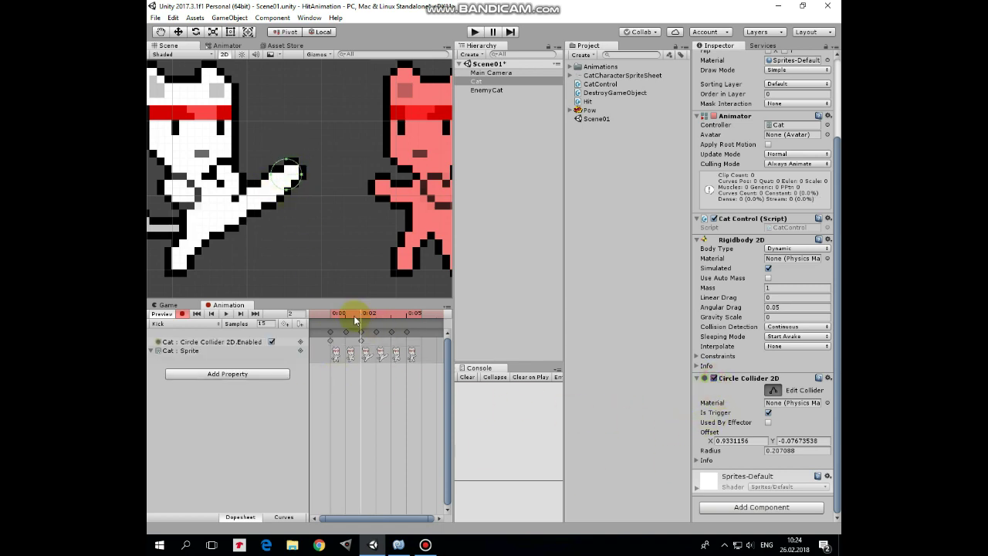
Key the leg collider off at frame 4, stop recording and return to frame 0
drag(360, 318, 393, 310)
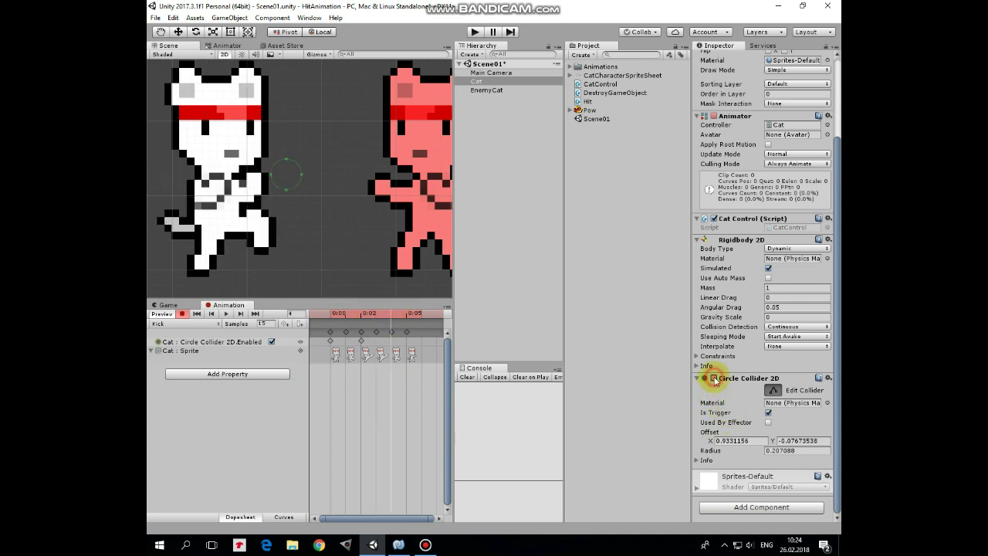
click(372, 326)
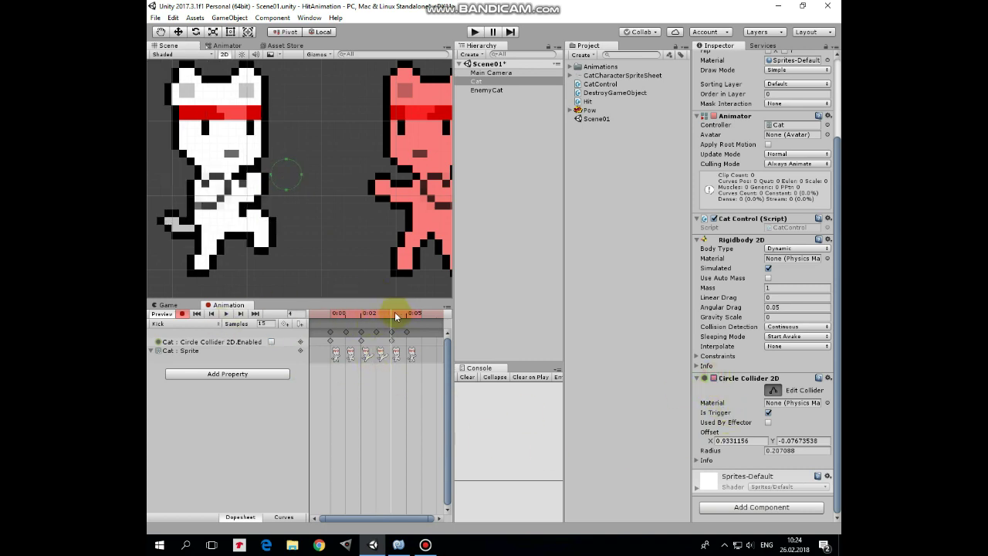
drag(344, 317, 374, 315)
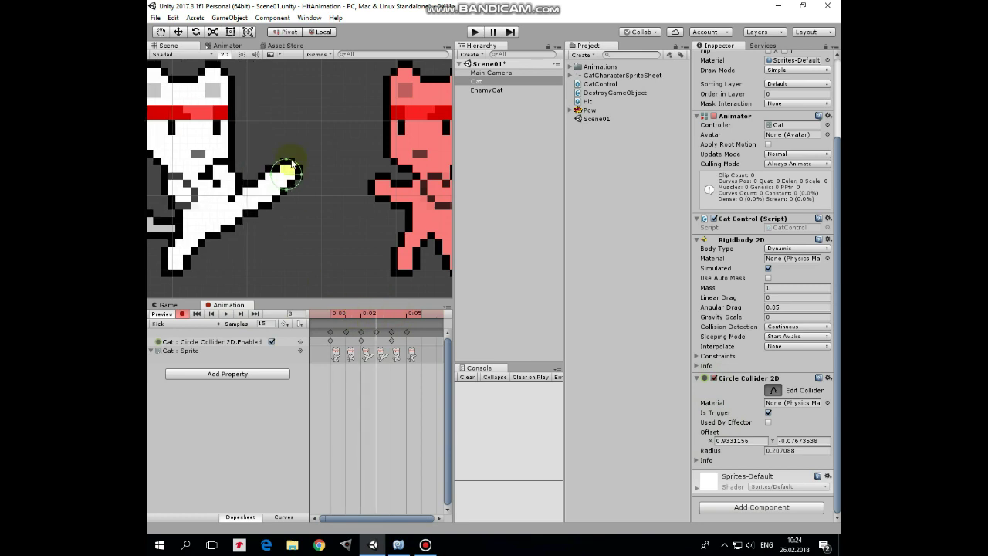
click(182, 313)
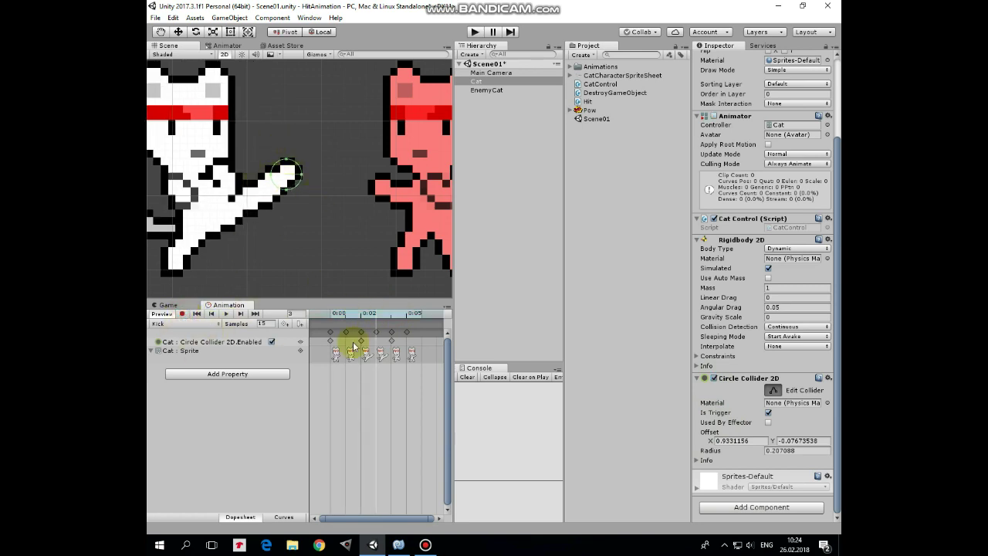
click(527, 266)
drag(378, 313, 334, 319)
click(505, 345)
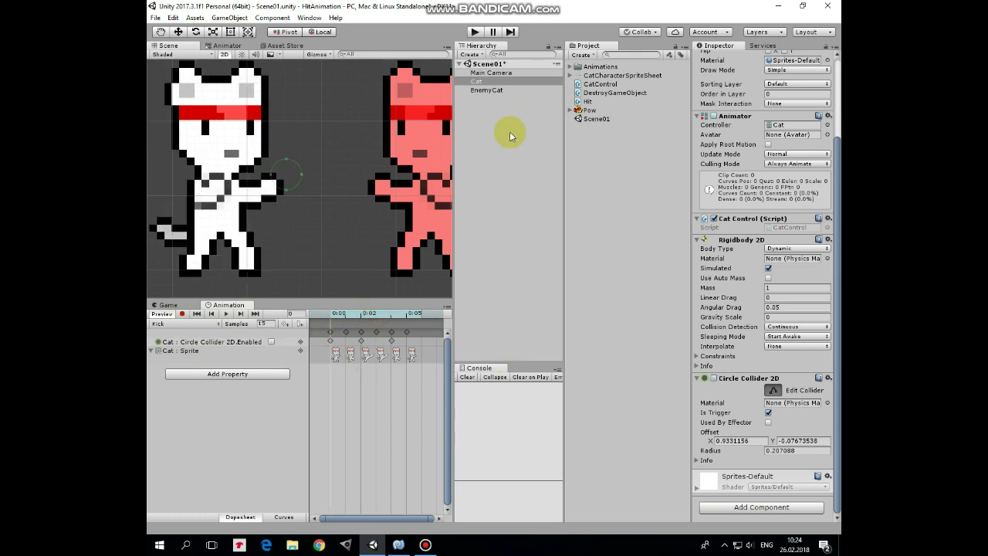
Place the Pow sprite into the scene near the cats
click(163, 305)
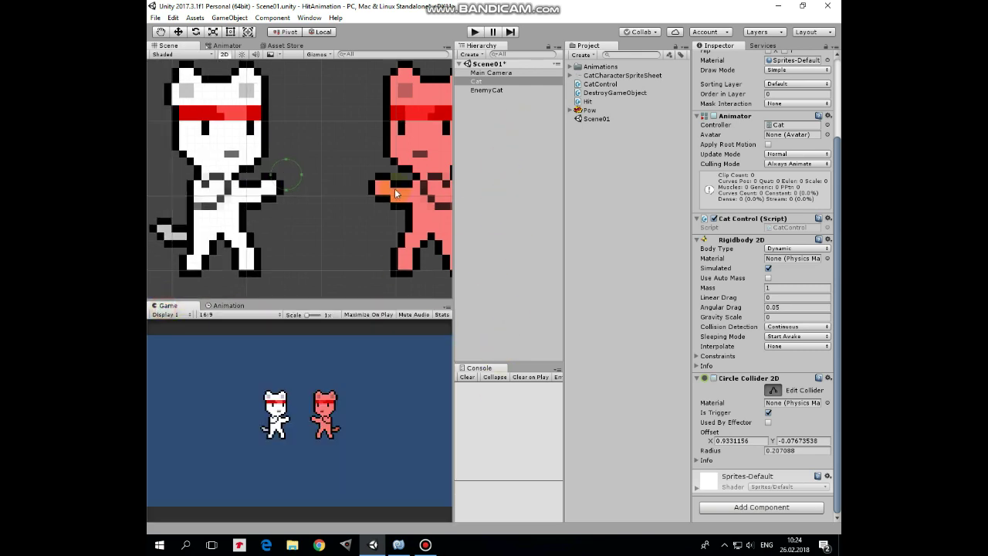
key(f)
click(773, 389)
click(477, 83)
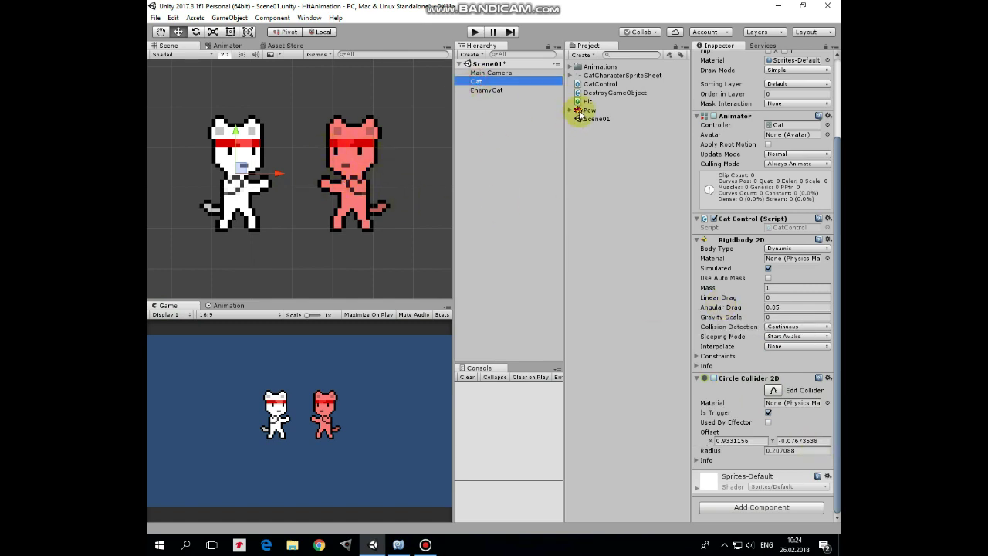
drag(581, 114, 303, 155)
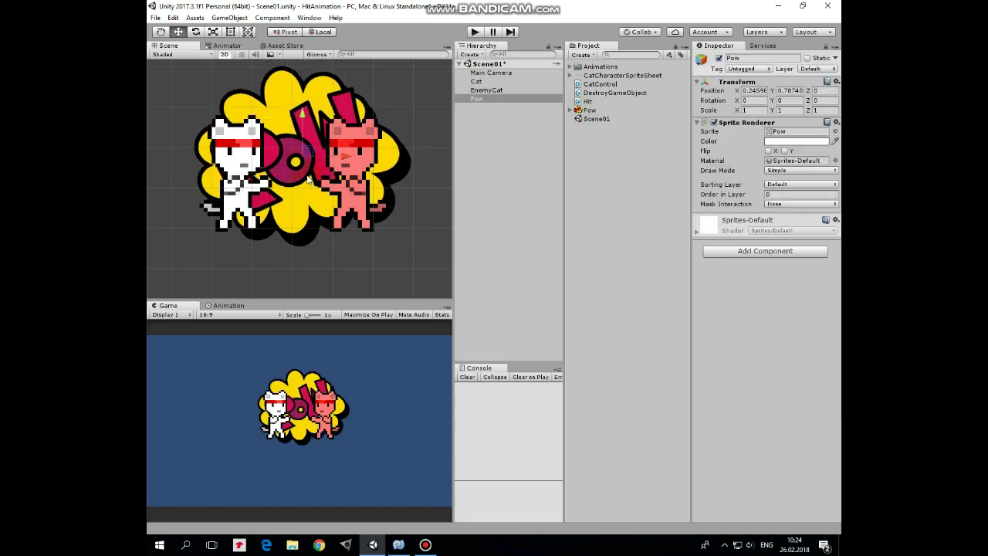
Shrink Pow with the Rect tool, set Order in Layer 5, and position it beside the white cat's head
click(230, 31)
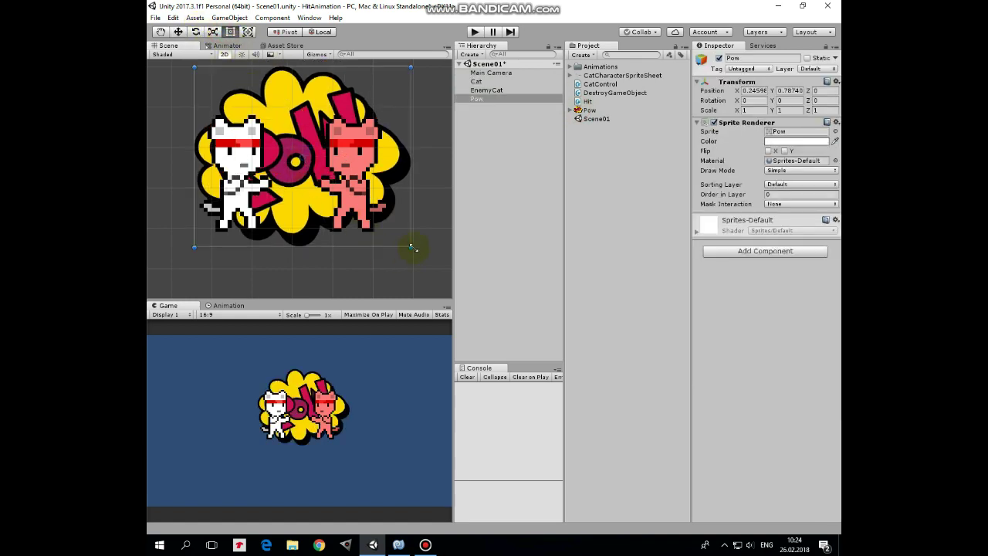
shift+drag(411, 247, 330, 169)
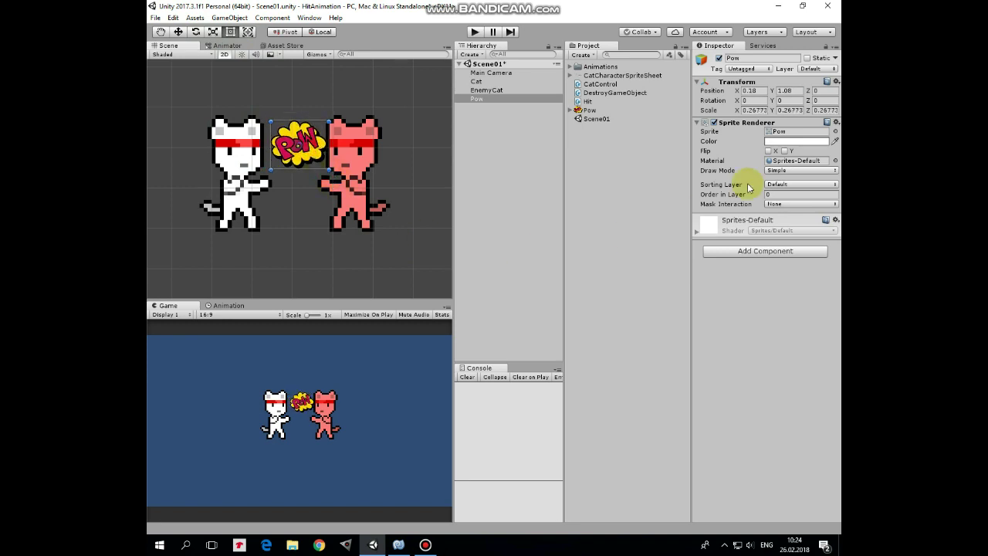
click(771, 195)
click(795, 194)
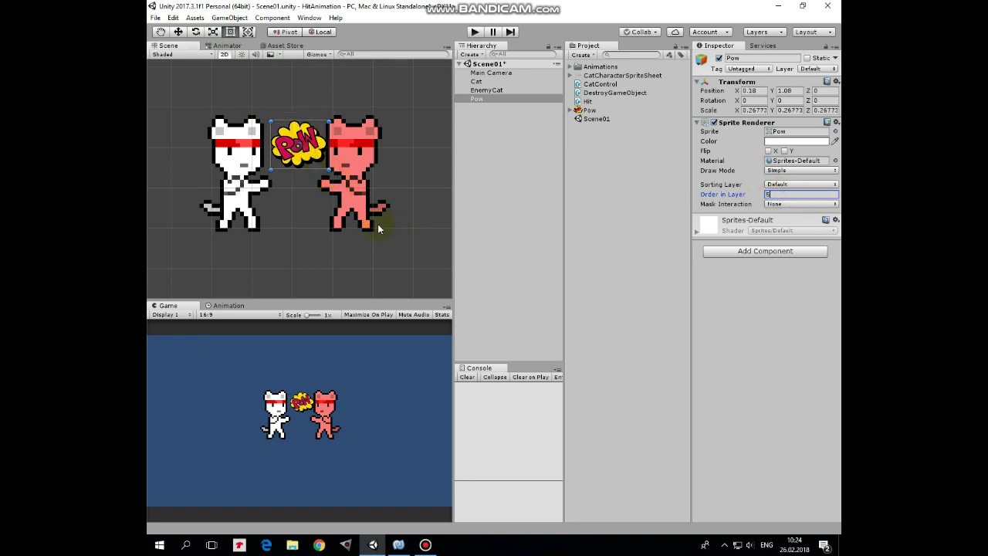
mouse_move(313, 154)
mouse_down()
mouse_move(356, 195)
mouse_move(301, 148)
mouse_up()
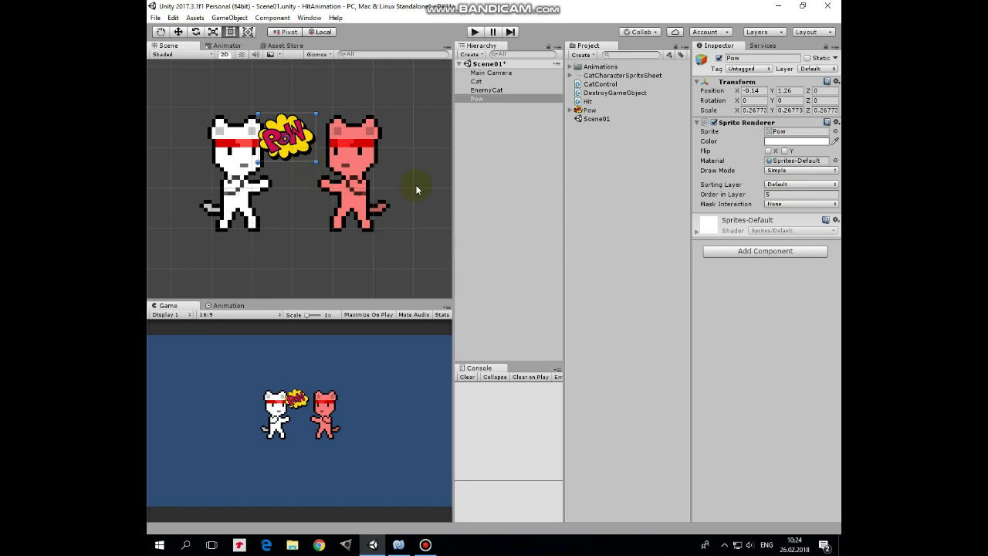
Save Pow as a prefab asset in the Project and delete it from the scene
click(475, 99)
drag(474, 100, 583, 163)
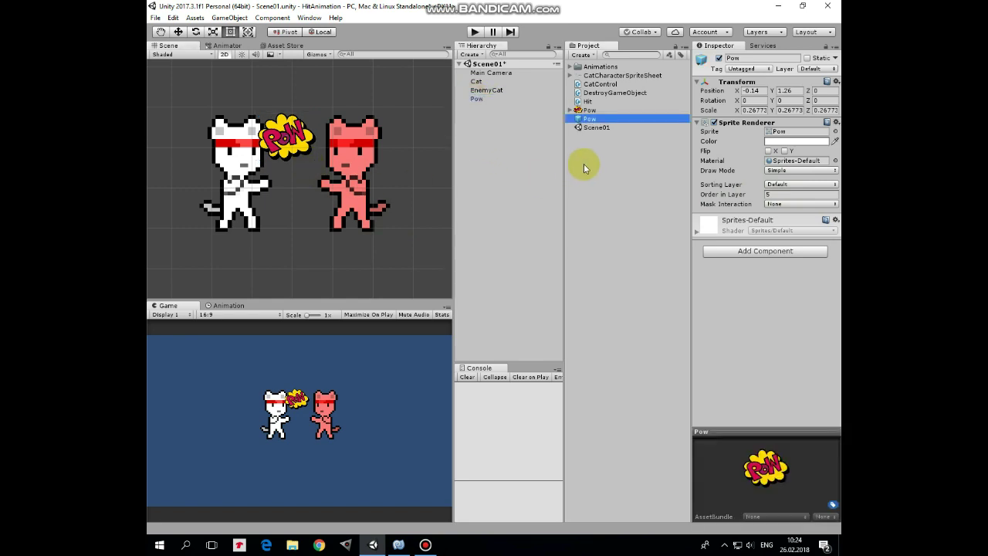
click(476, 99)
key(Delete)
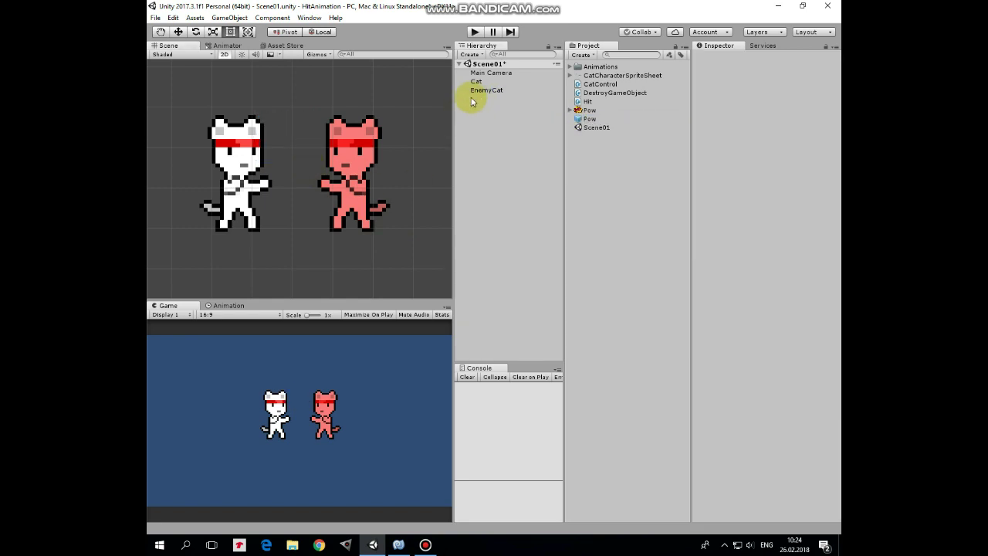
click(476, 81)
scroll(789, 426, down, 5)
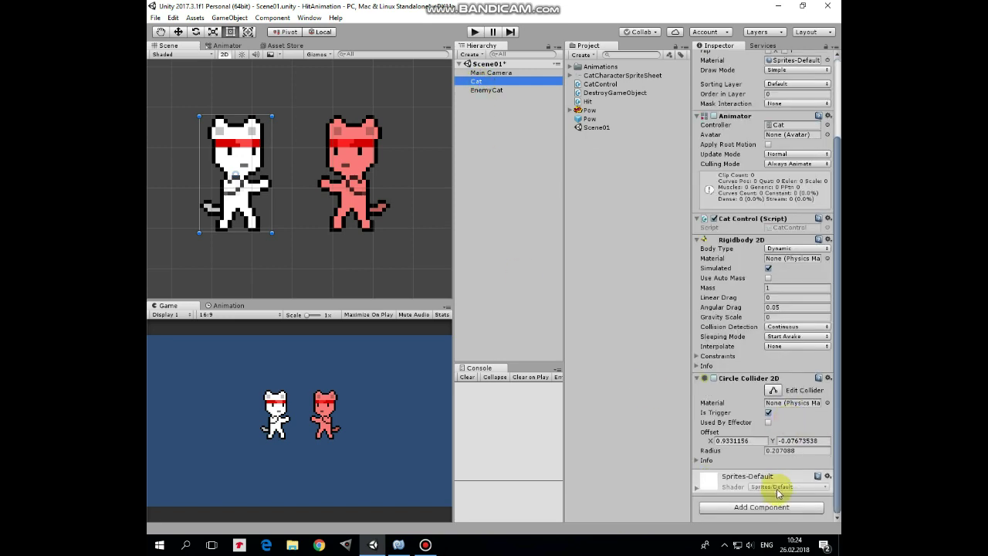
click(585, 101)
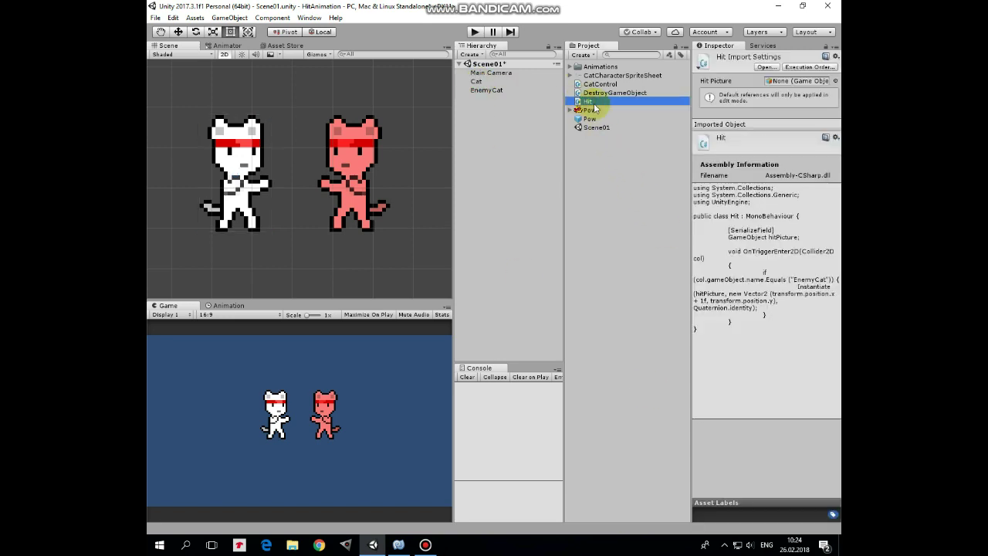
Review Hit.cs, which spawns hitPicture 1 unit right on touching EnemyCat, then minimise MonoDevelop
click(398, 545)
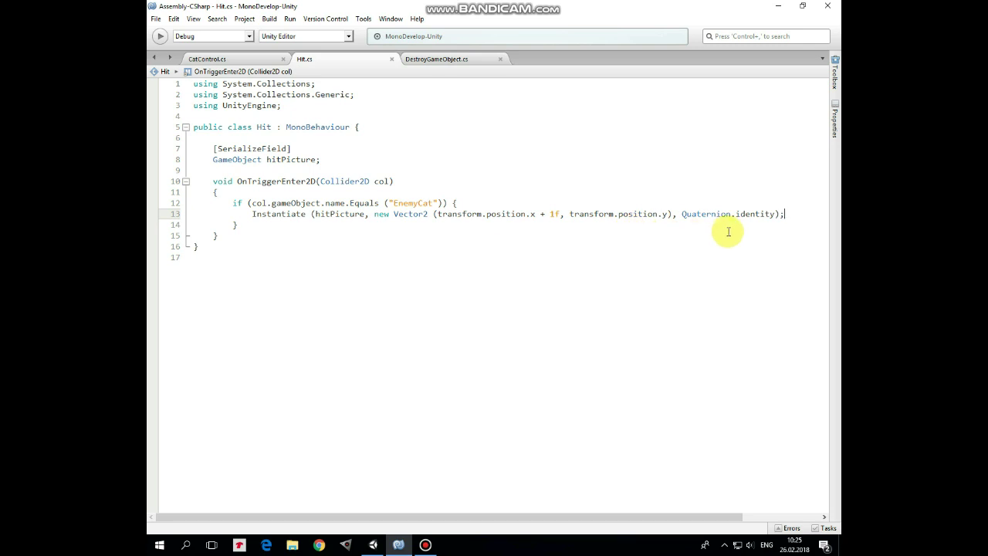
click(778, 6)
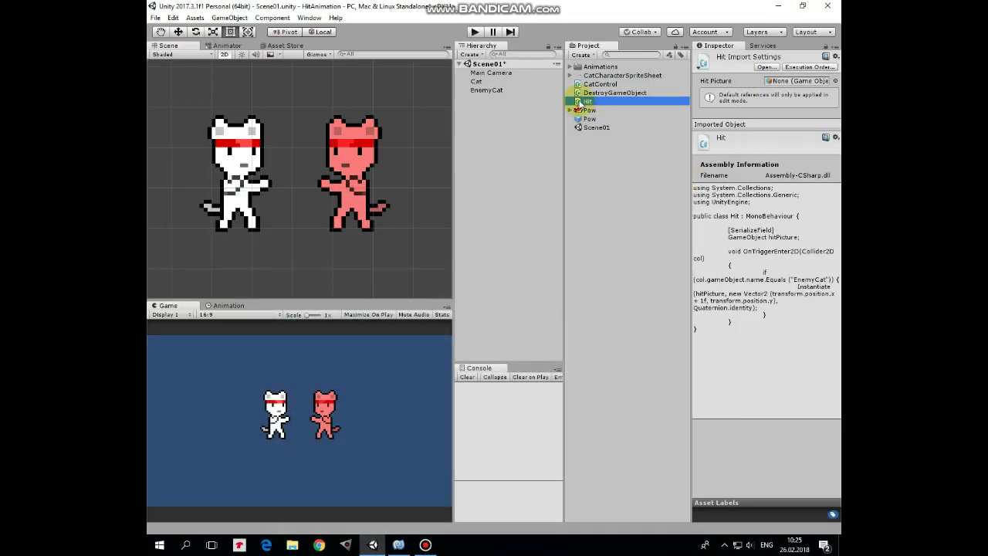
Attach the Hit script to the Cat and assign the Pow prefab as its Hit Picture
drag(581, 103, 482, 83)
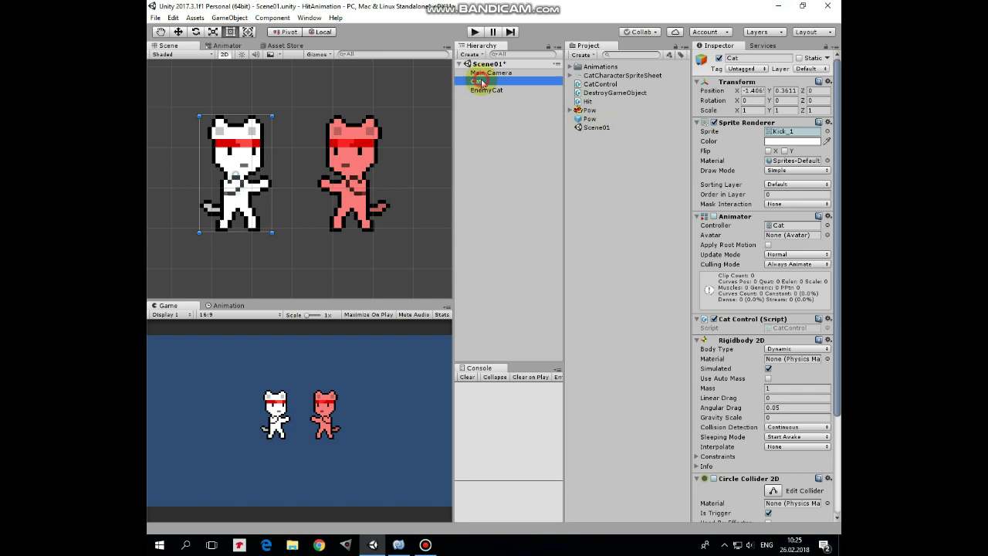
scroll(763, 363, down, 5)
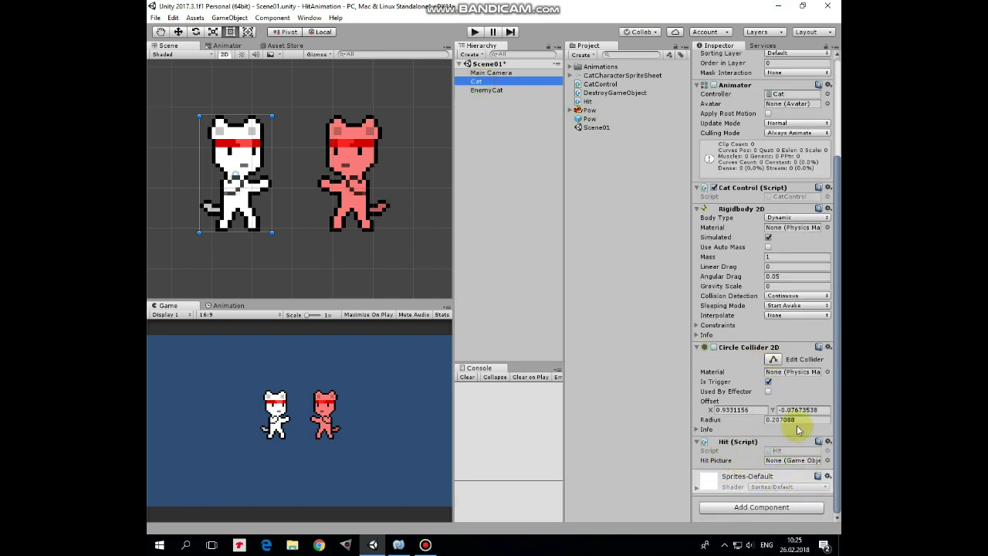
drag(581, 120, 786, 465)
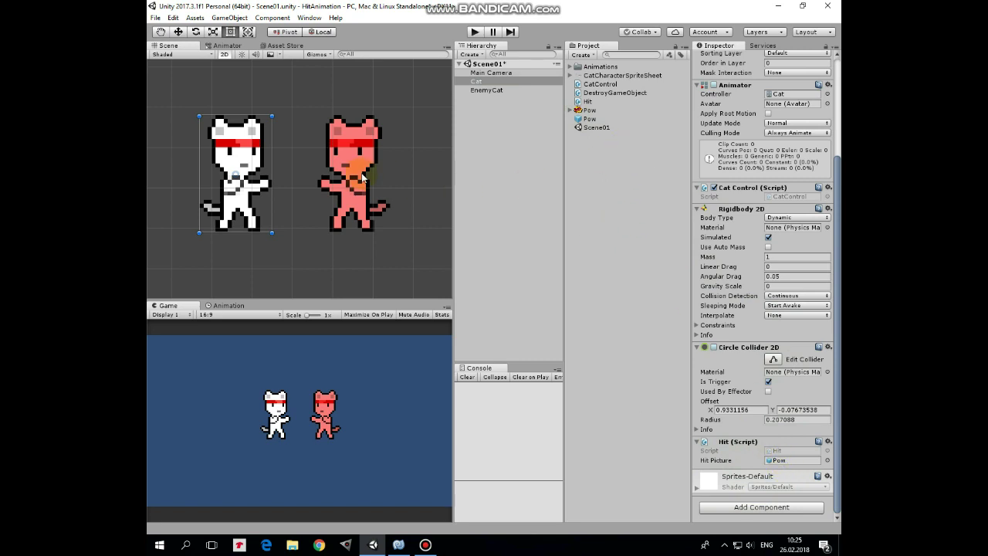
click(616, 93)
Review the DestroyGameObject script's Destroy(gameObject, 0.2f) call in MonoDevelop, then return to Unity
click(398, 545)
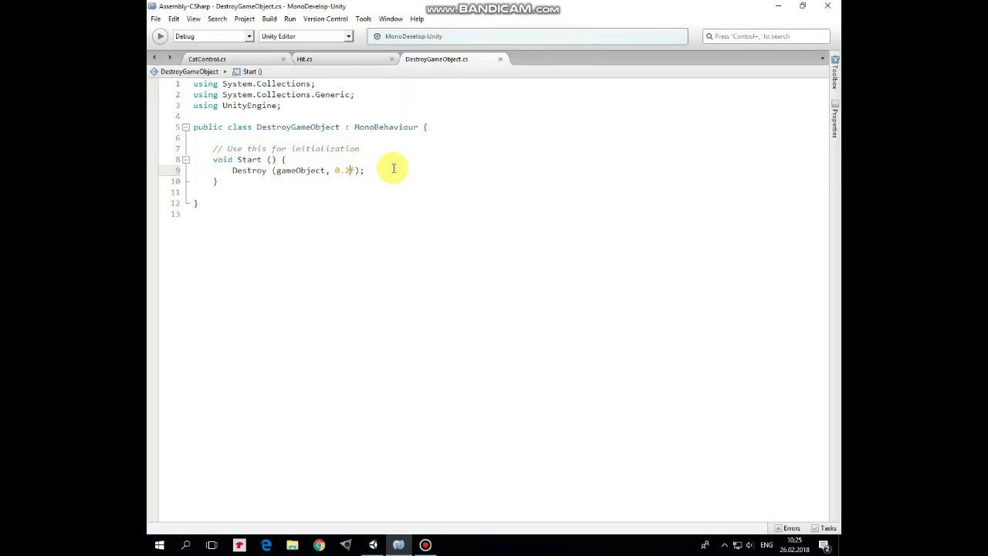
click(778, 7)
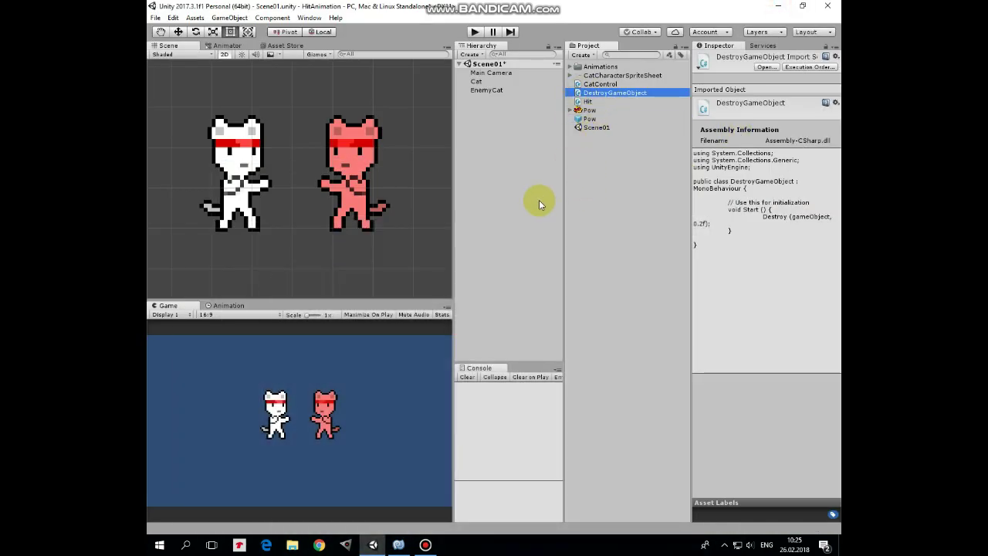
Turn on Maximize On Play and enter play mode to test the cat's kick on EnemyCat
click(374, 314)
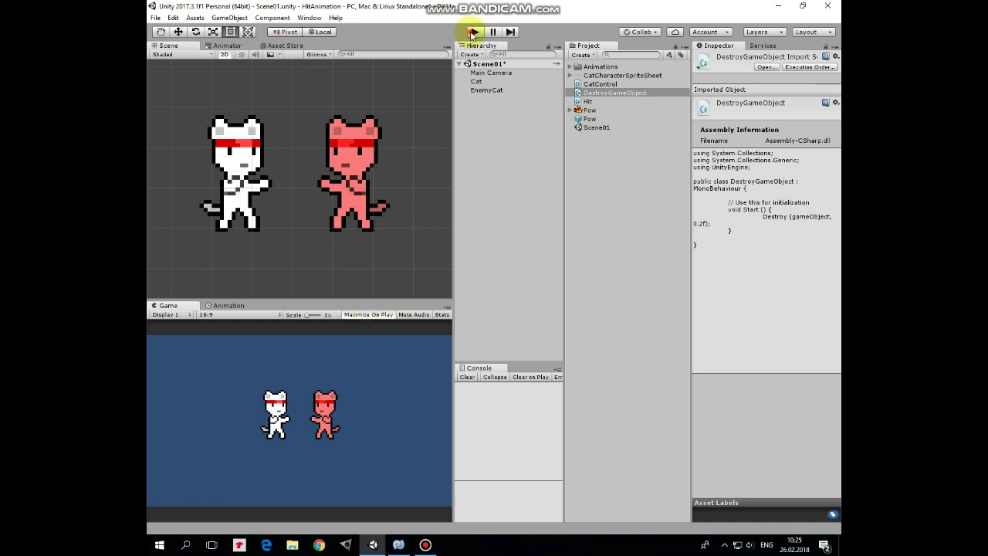
click(475, 32)
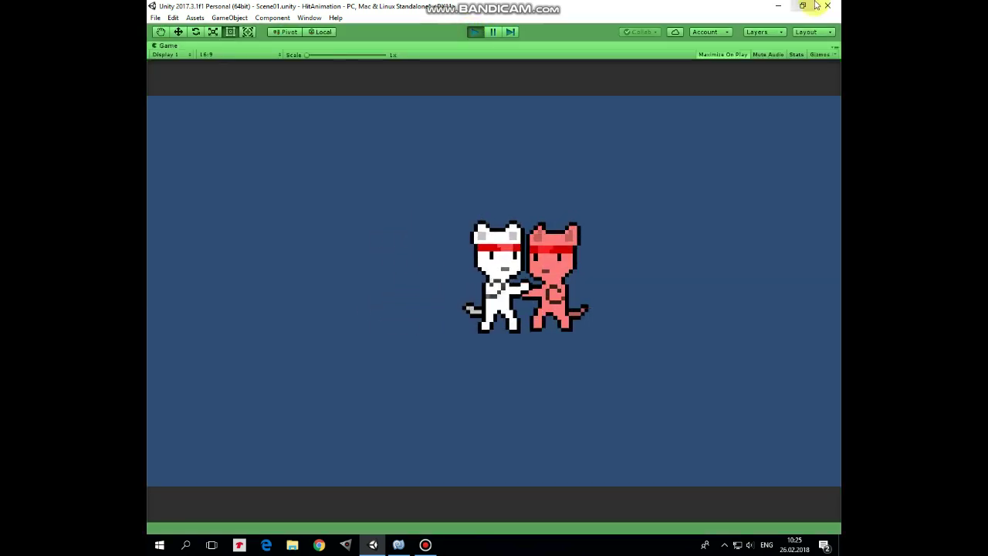